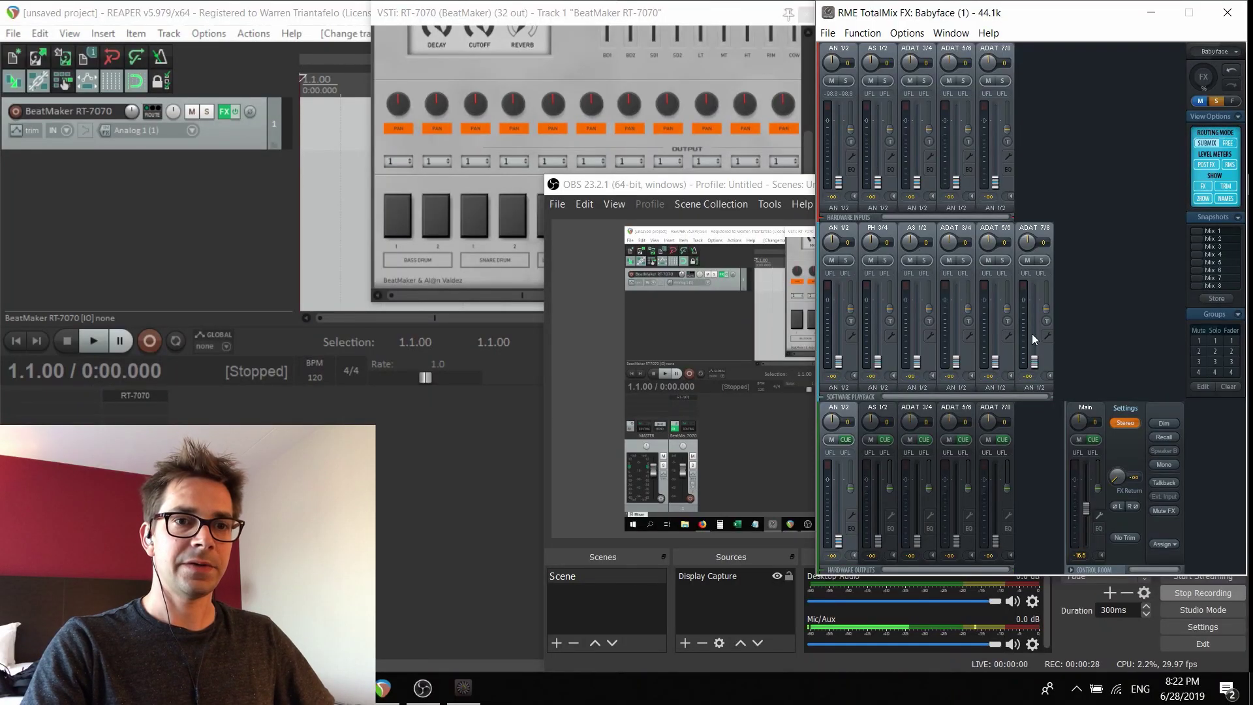
# Check the OBS recording, show the REAPER drum machine, then return OBS to the front
pyautogui.click(1095, 646)
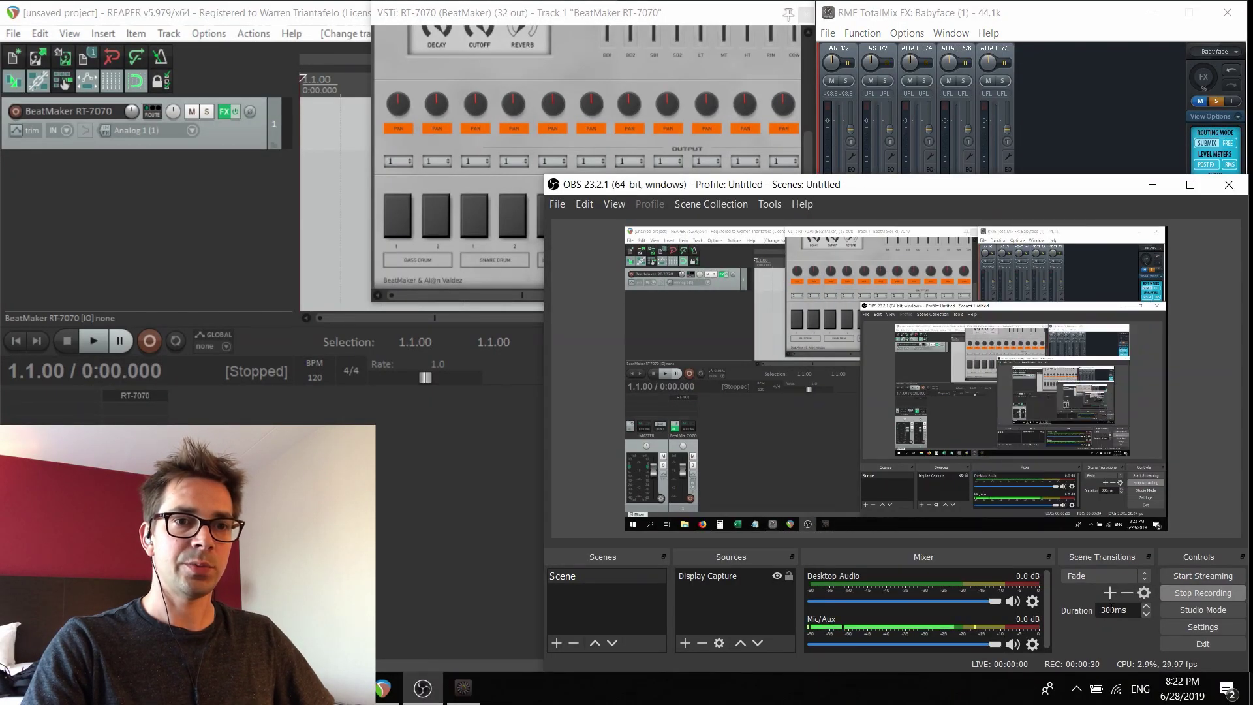
pyautogui.click(380, 413)
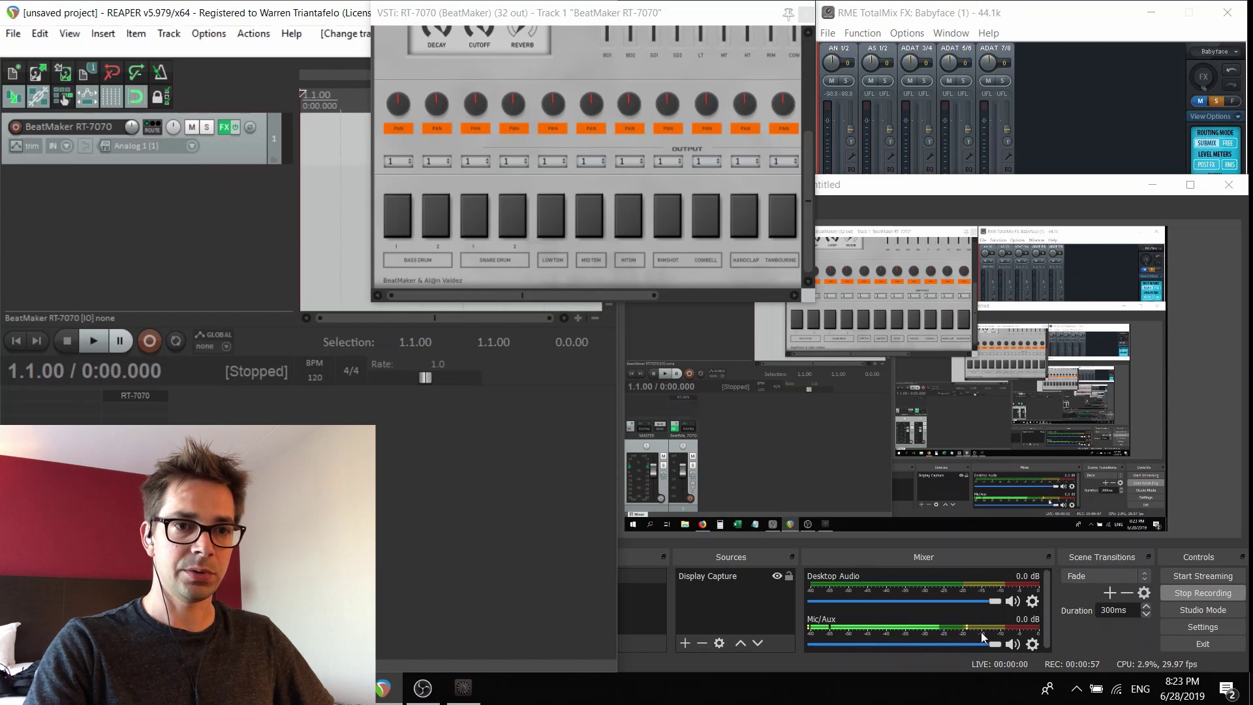
pyautogui.click(1210, 627)
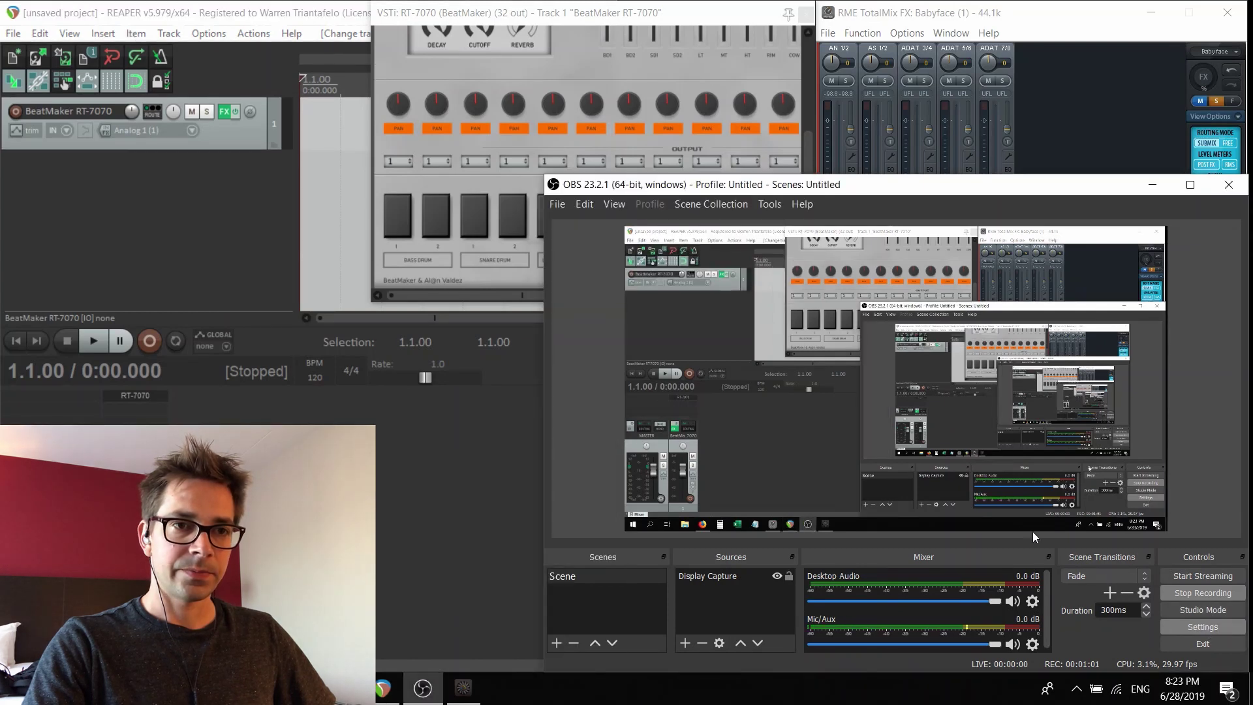
# Set OBS Mic/Auxiliary Audio to Disabled and test with two BeatMaker pad hits
pyautogui.click(636, 299)
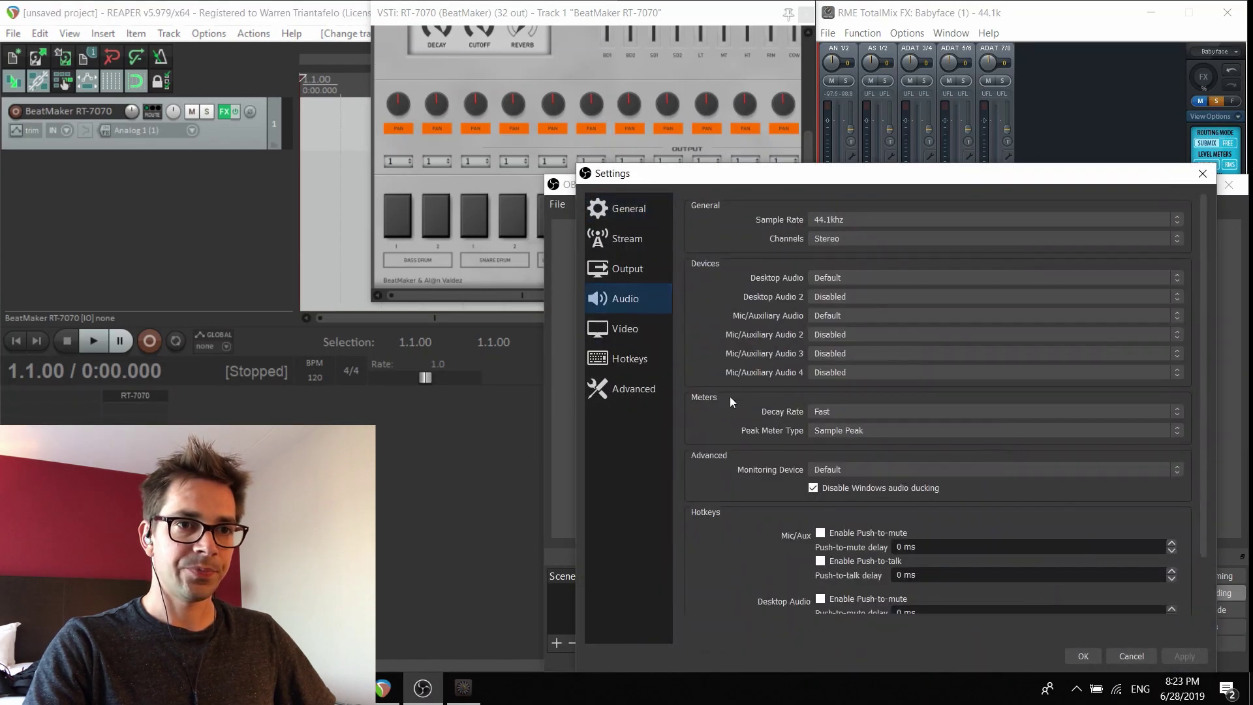
pyautogui.click(882, 315)
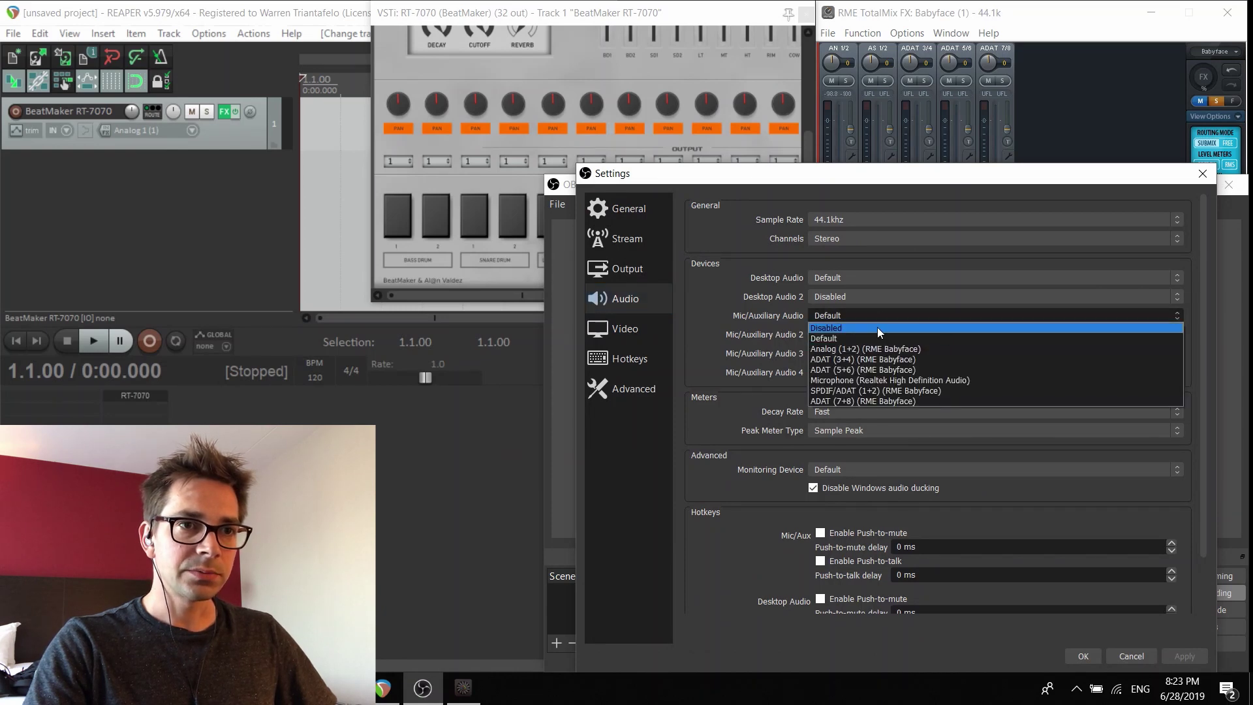
pyautogui.click(877, 328)
pyautogui.click(1080, 660)
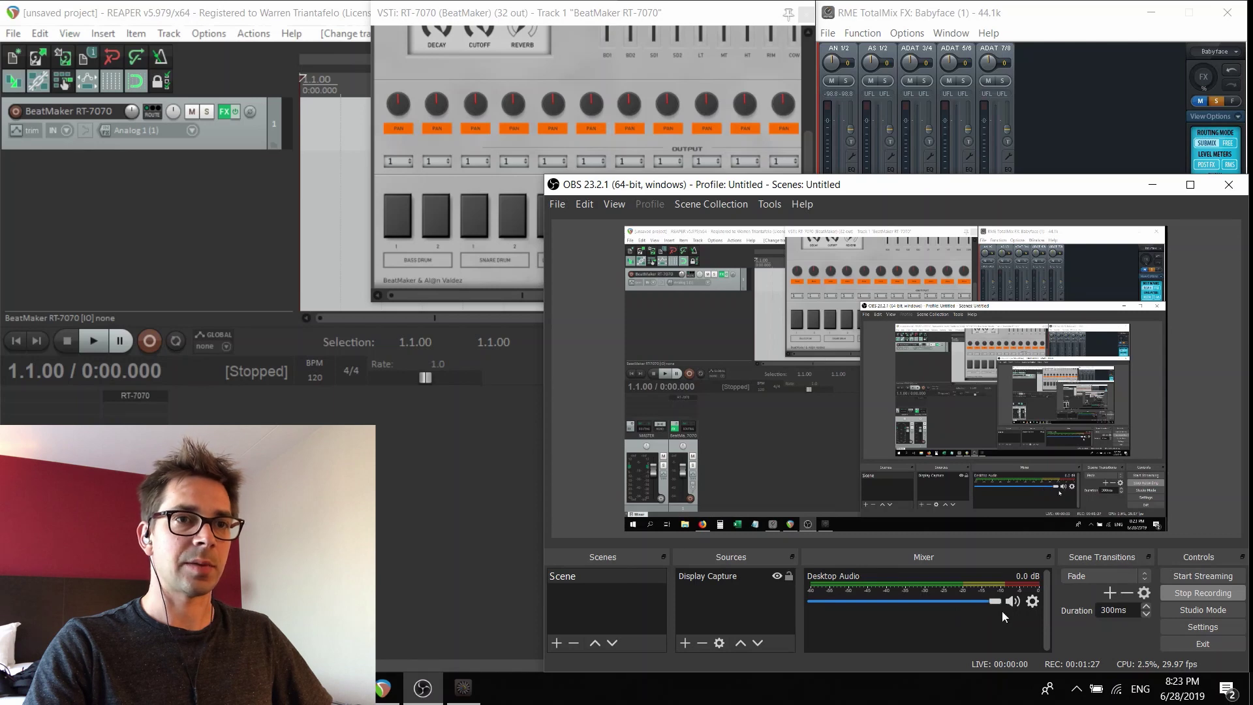
pyautogui.click(438, 214)
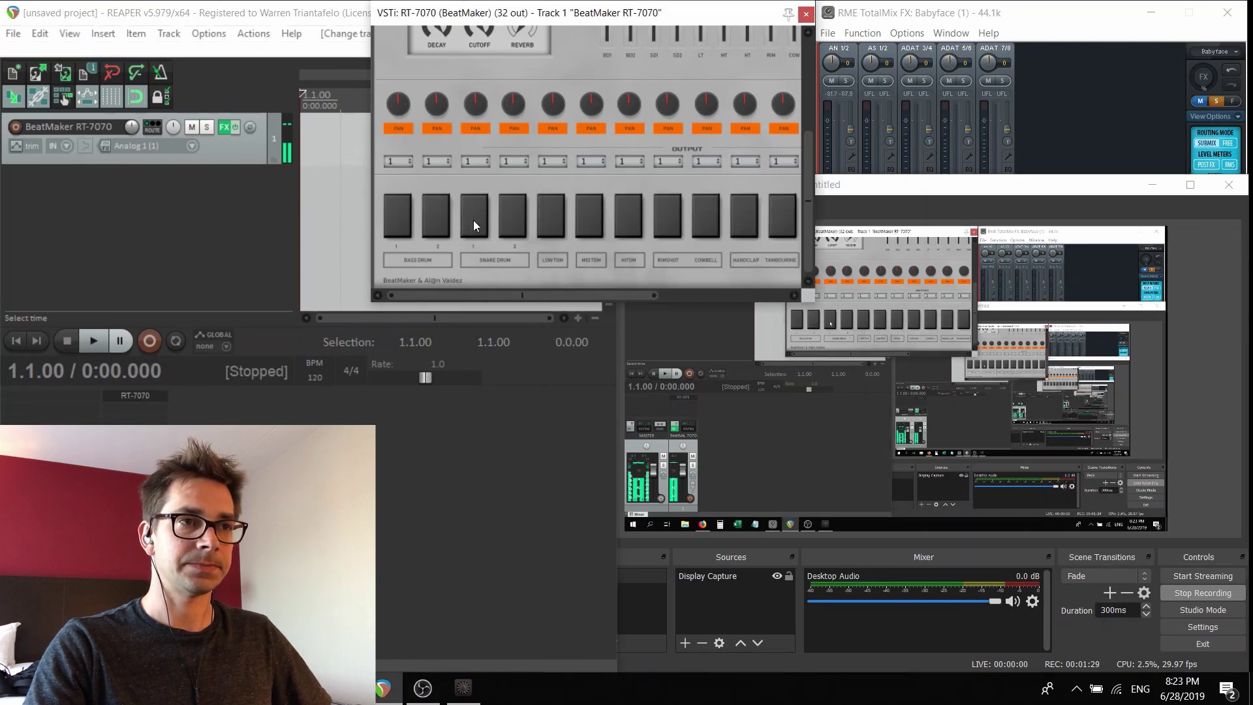
pyautogui.click(595, 212)
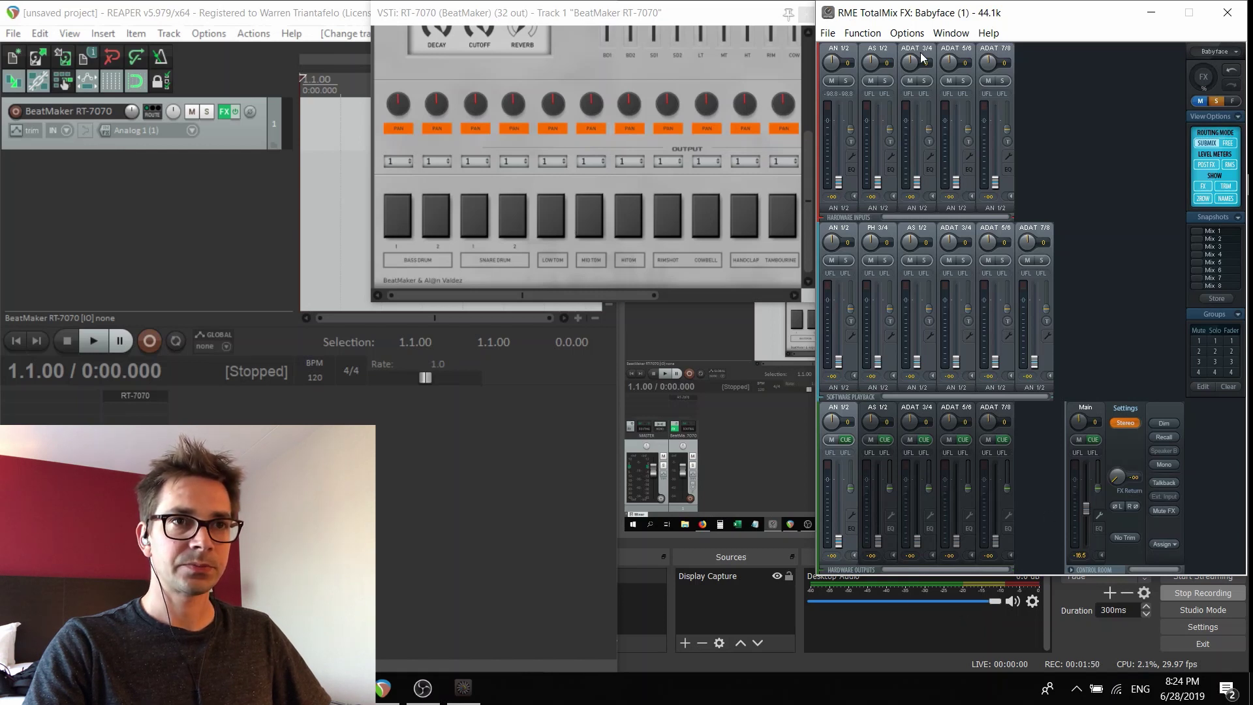
# In the routing matrix, send AN 1/2 playback to Out 11/12 at 0.0 gain, then return to mixer view
pyautogui.click(862, 32)
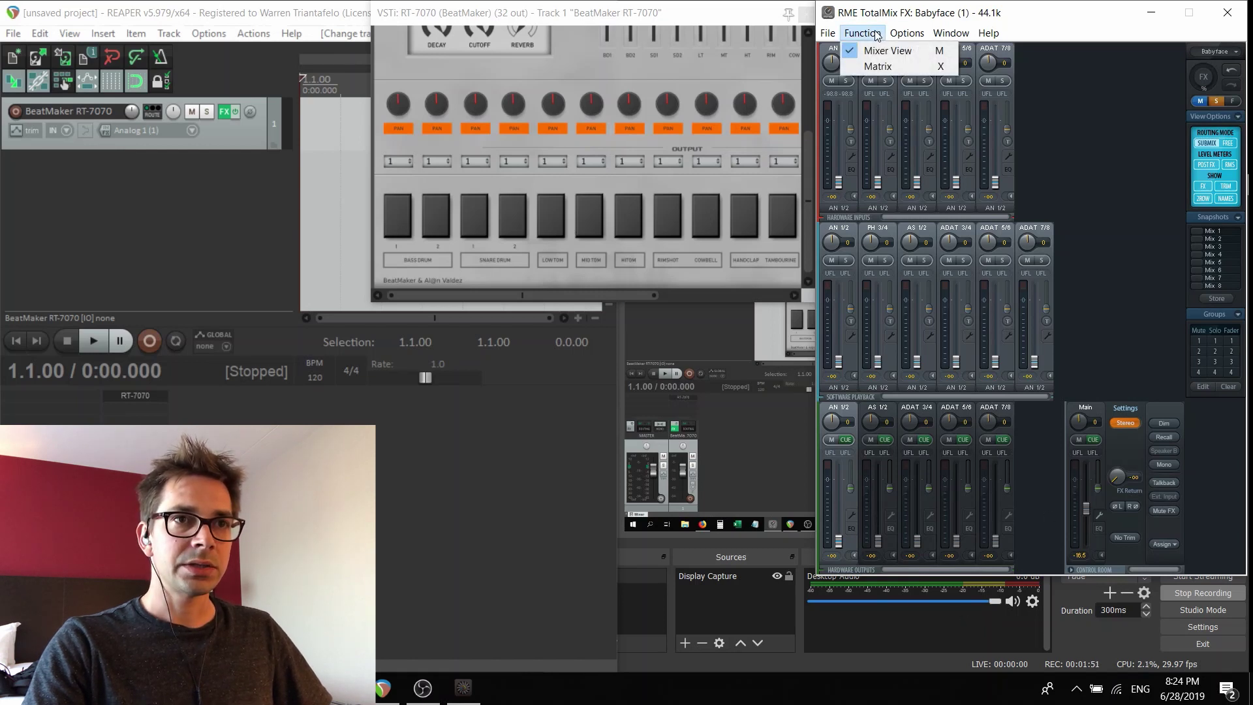
pyautogui.click(878, 66)
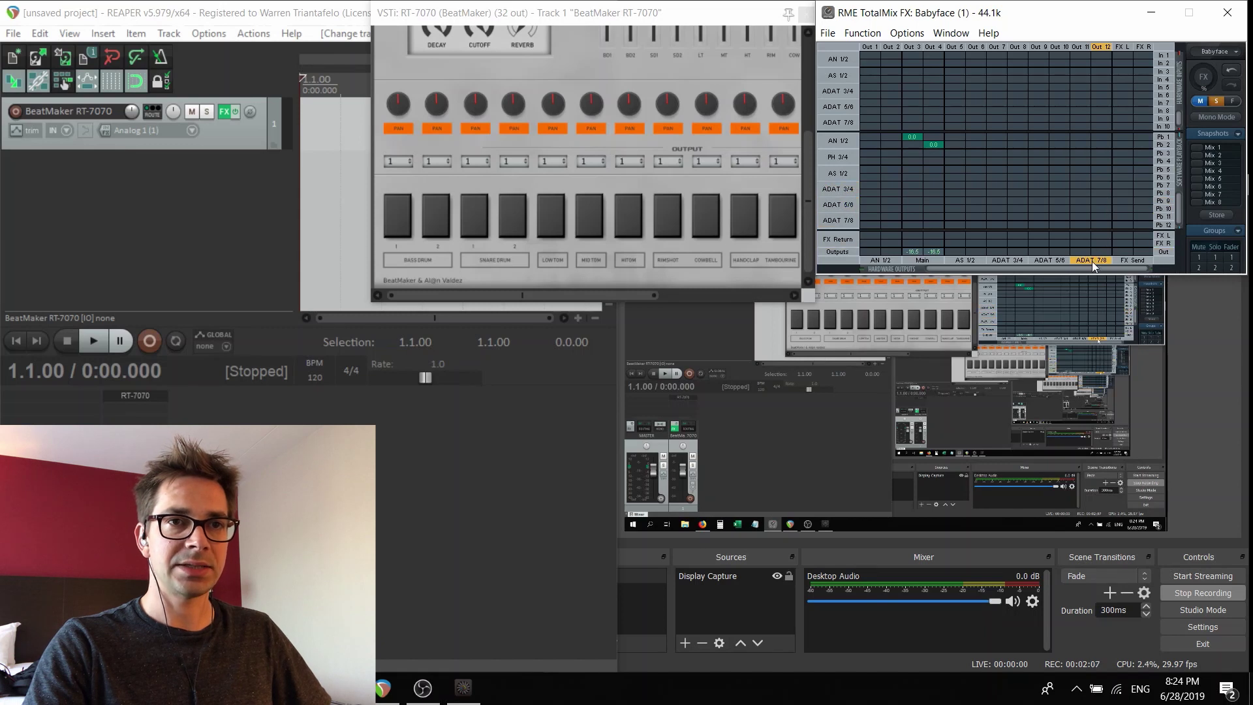
pyautogui.keyDown('ctrl'); pyautogui.click(1082, 136); pyautogui.keyUp('ctrl')
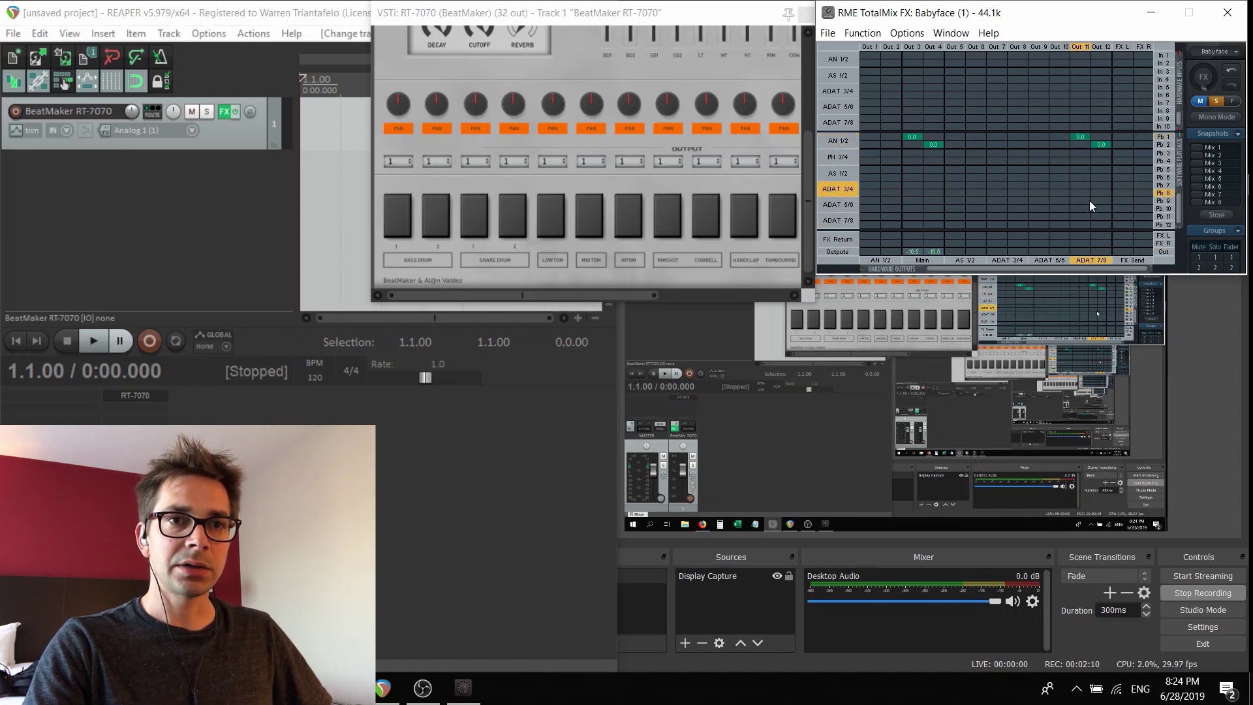
pyautogui.keyDown('ctrl'); pyautogui.click(1084, 252); pyautogui.keyUp('ctrl')
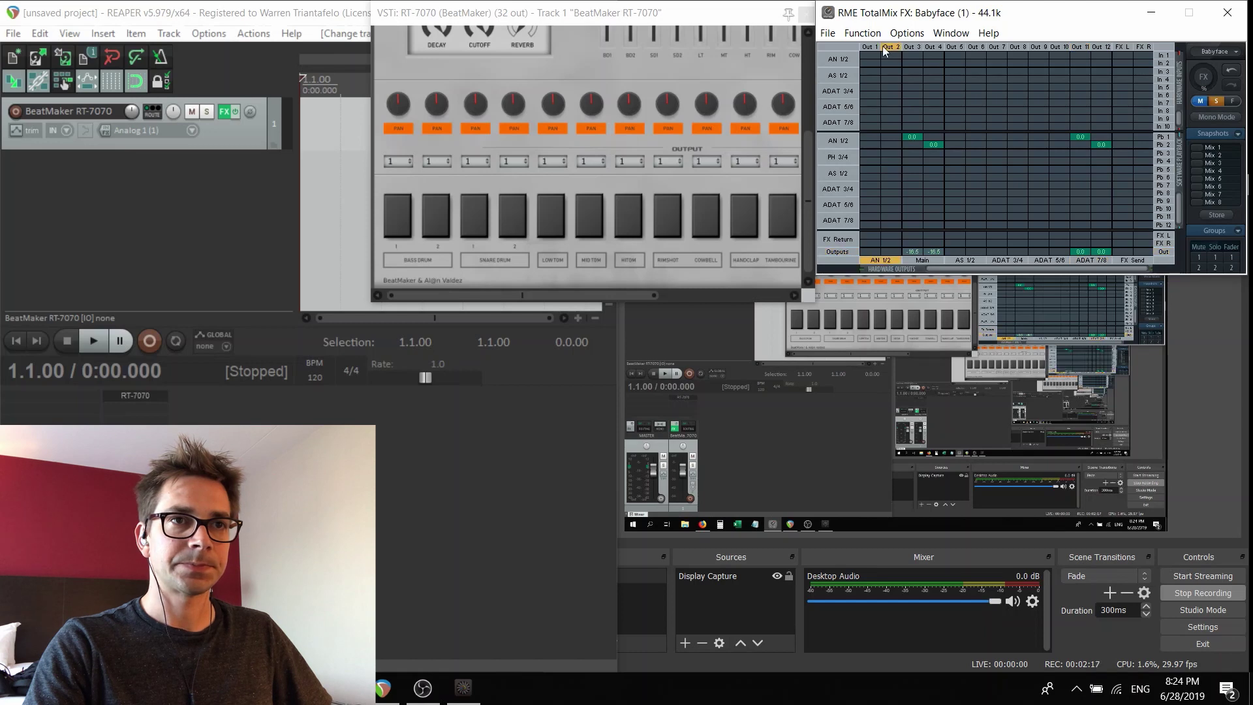
pyautogui.click(862, 33)
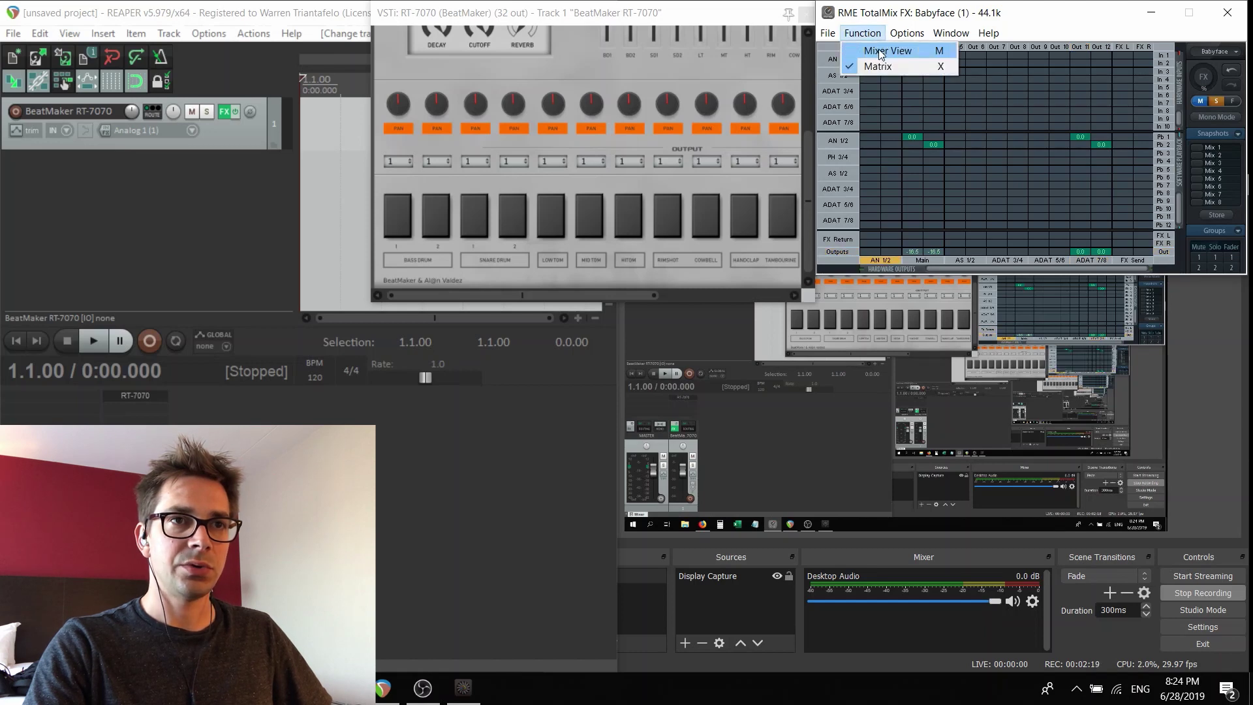
pyautogui.click(881, 52)
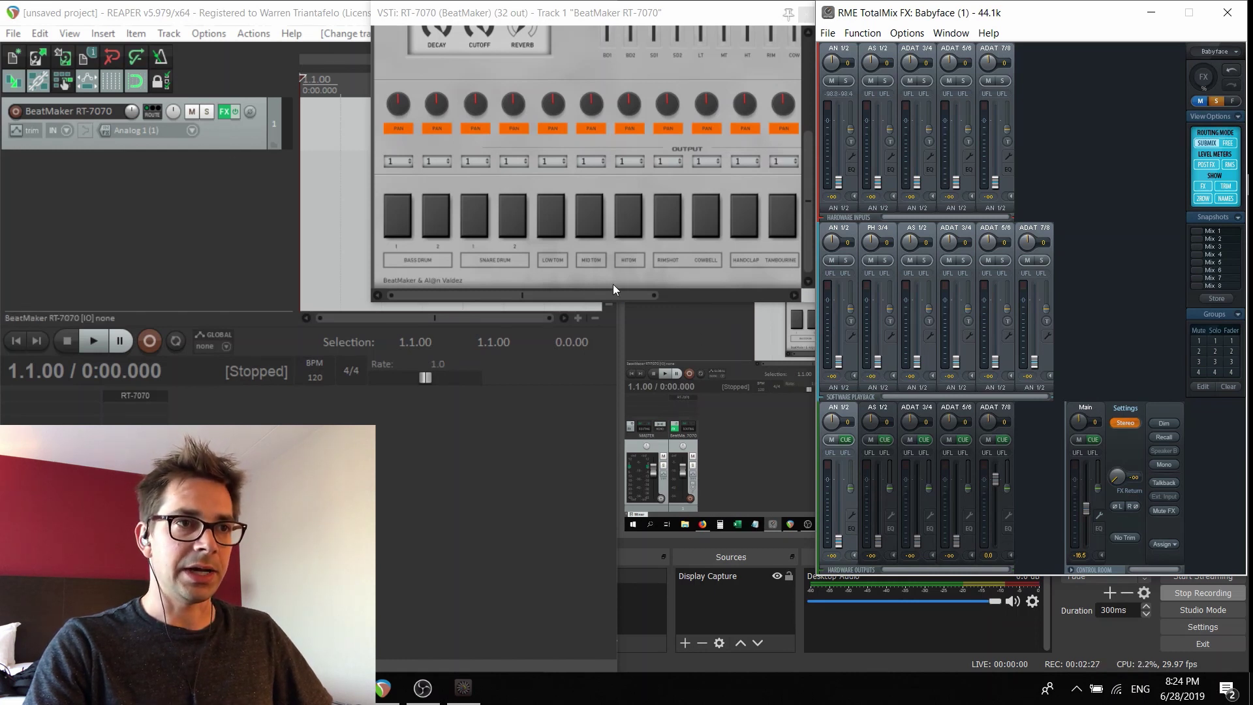
# Enable Loopback in the ADAT 7/8 output settings and confirm signal with drum pad hits
pyautogui.click(449, 211)
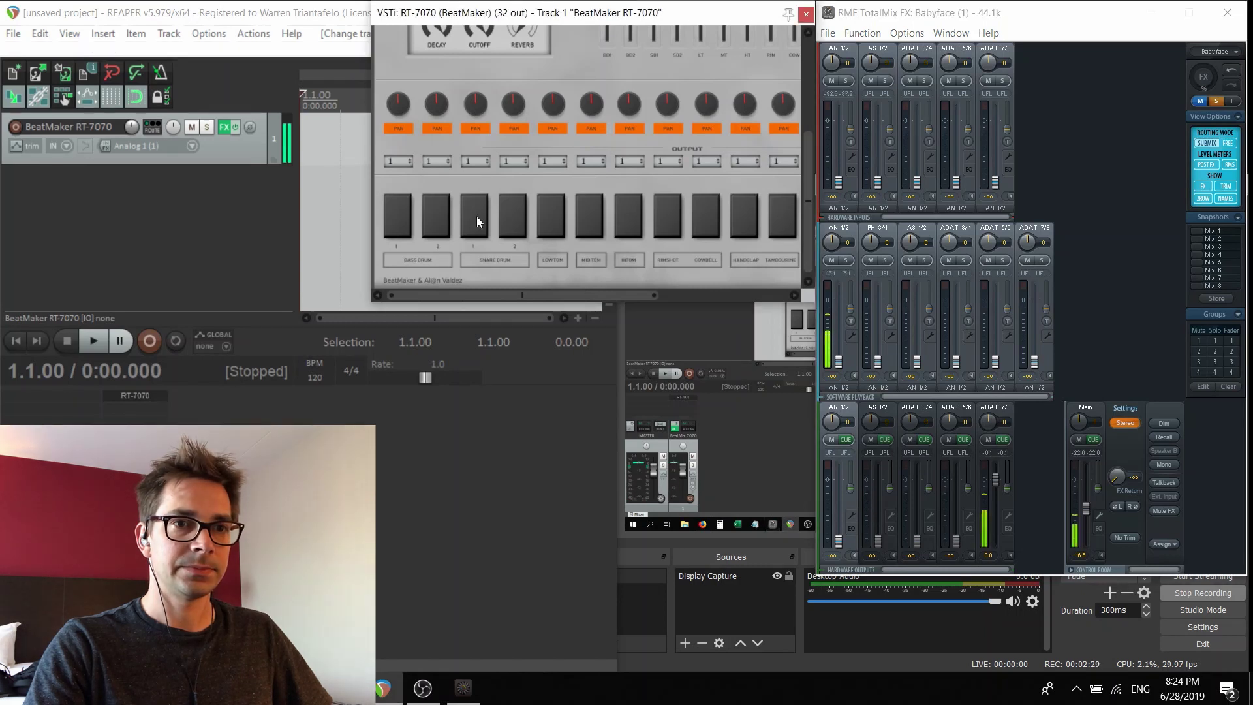
pyautogui.click(1009, 517)
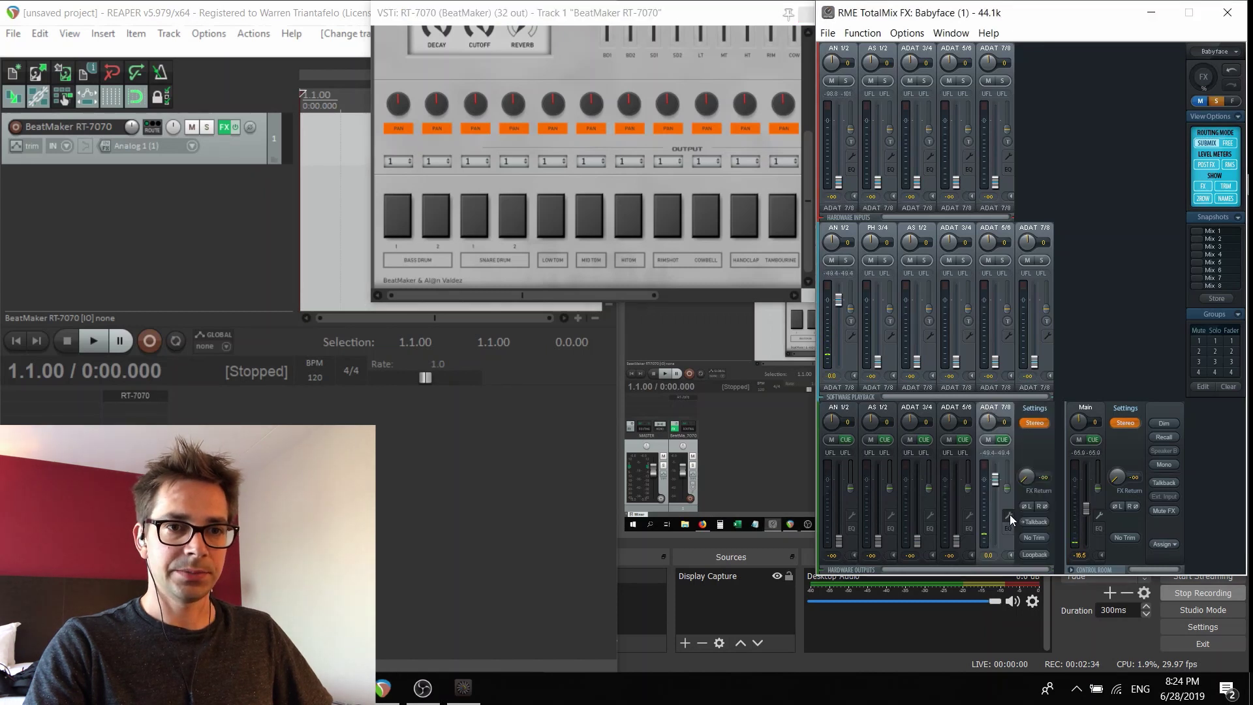
pyautogui.click(1041, 553)
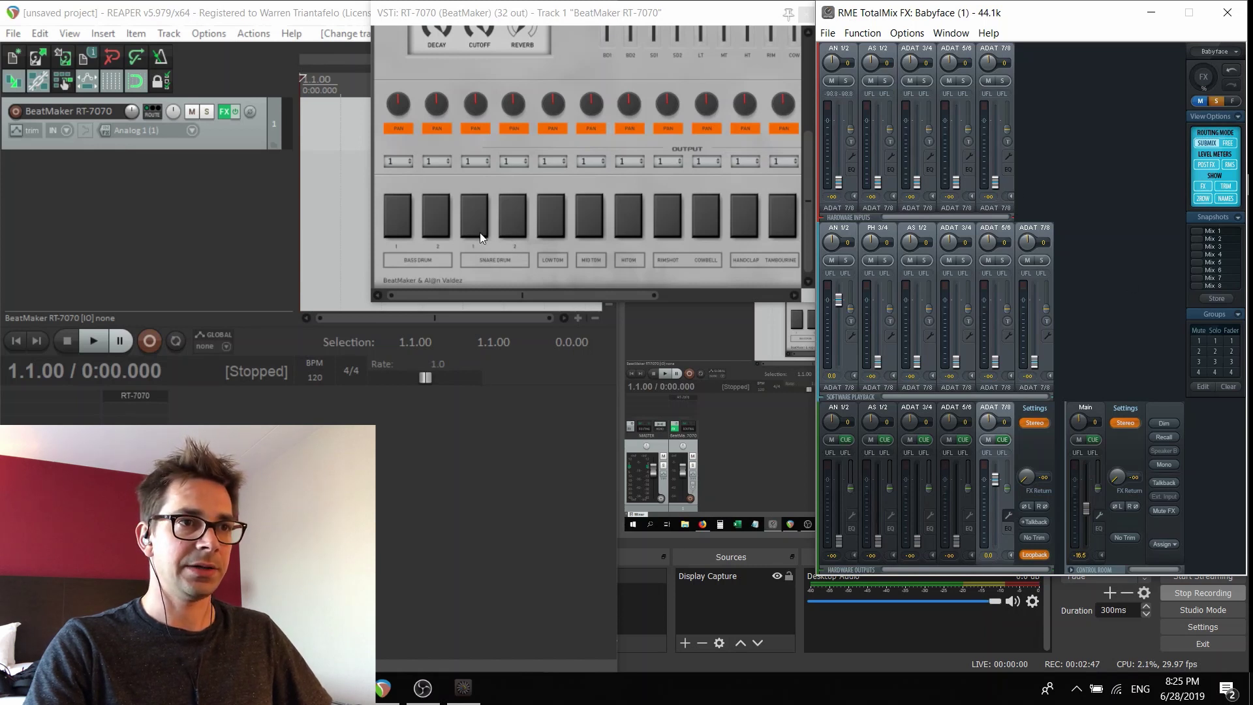
pyautogui.click(444, 219)
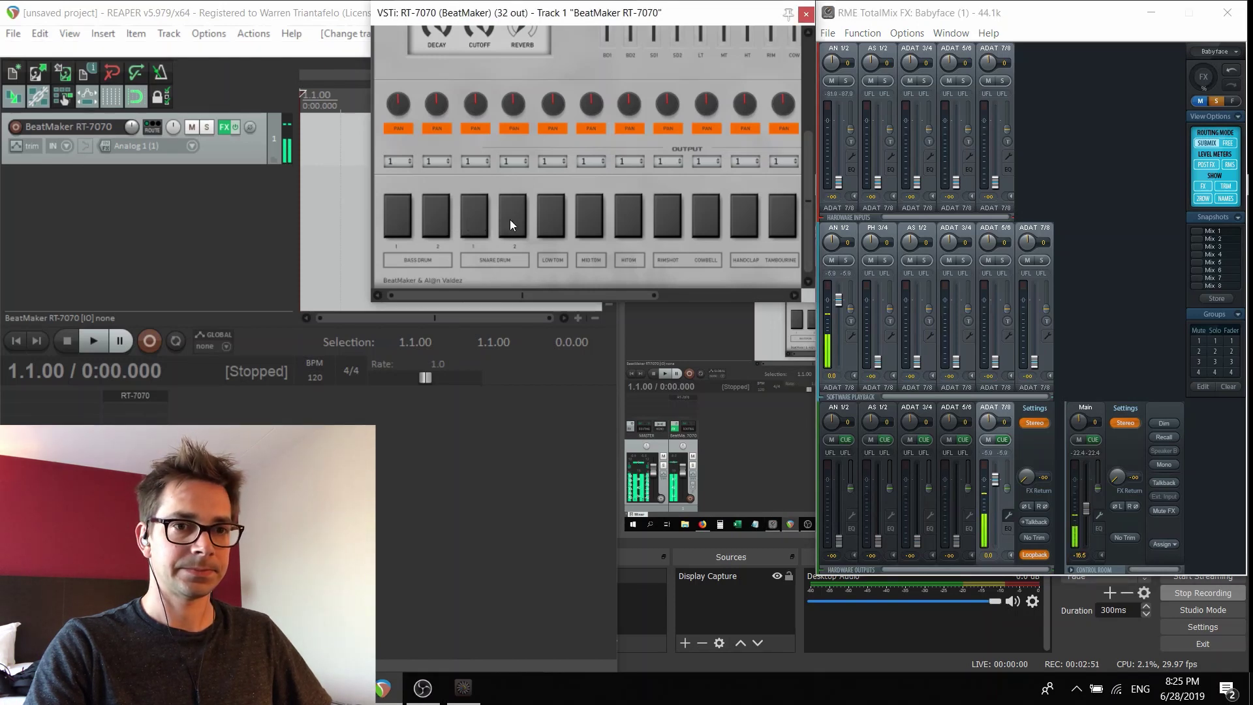
# In OBS audio settings, set Desktop Audio to ADAT (7+8) (RME Babyface)
pyautogui.click(1068, 632)
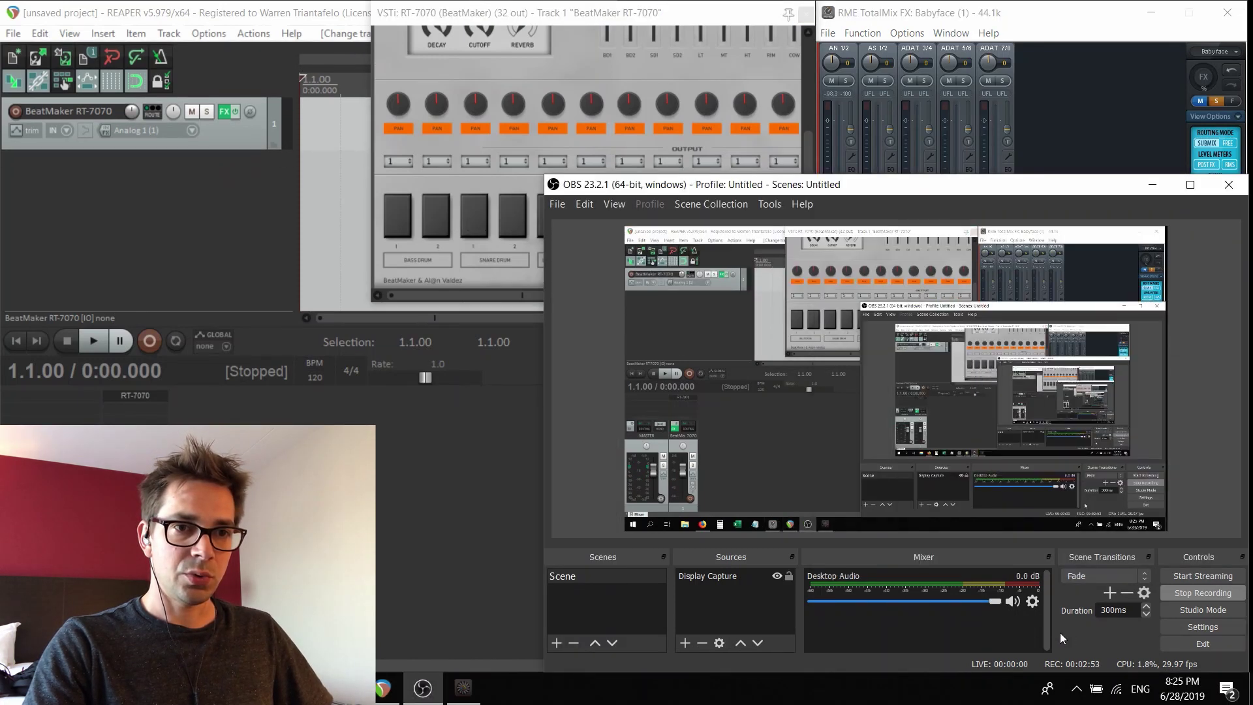
pyautogui.click(1204, 628)
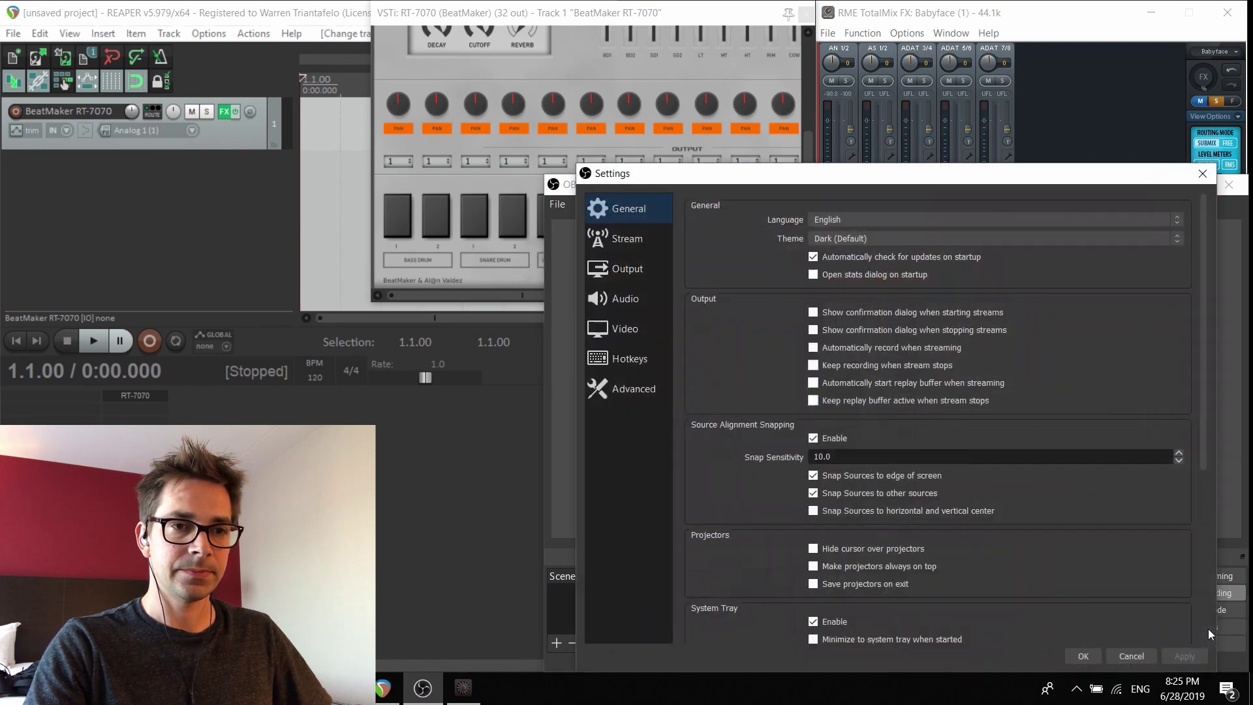
pyautogui.click(608, 302)
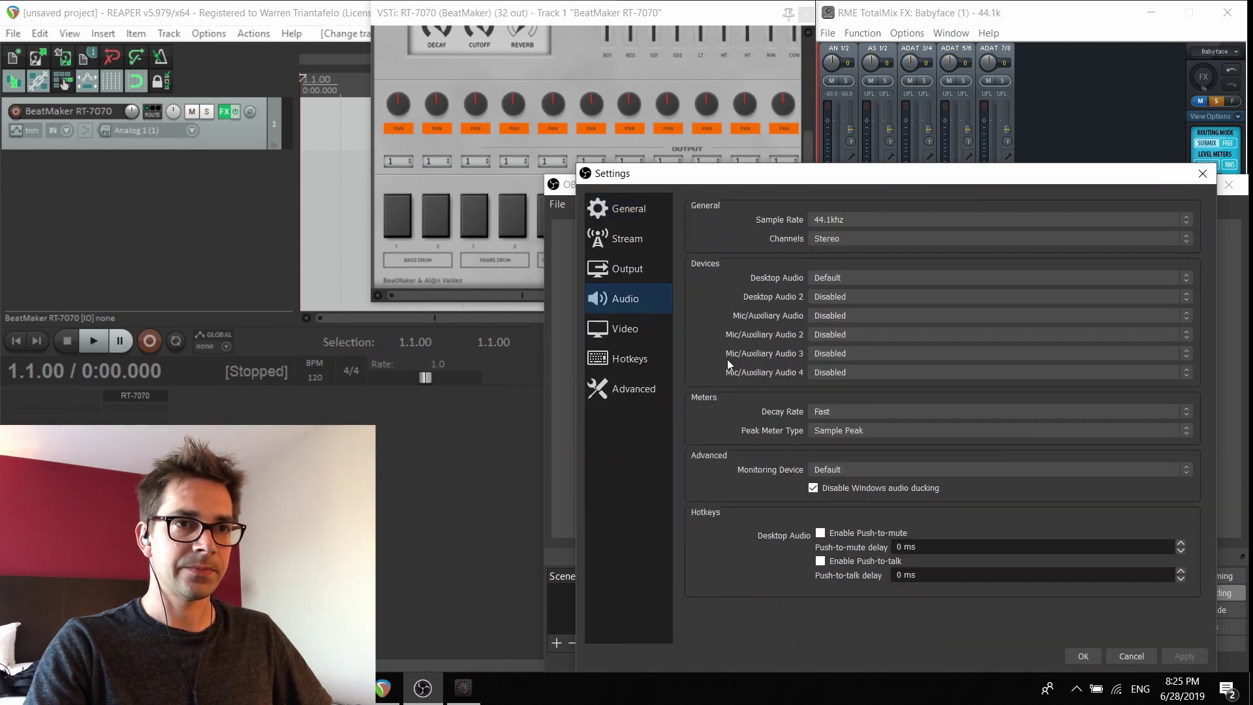
pyautogui.click(1038, 278)
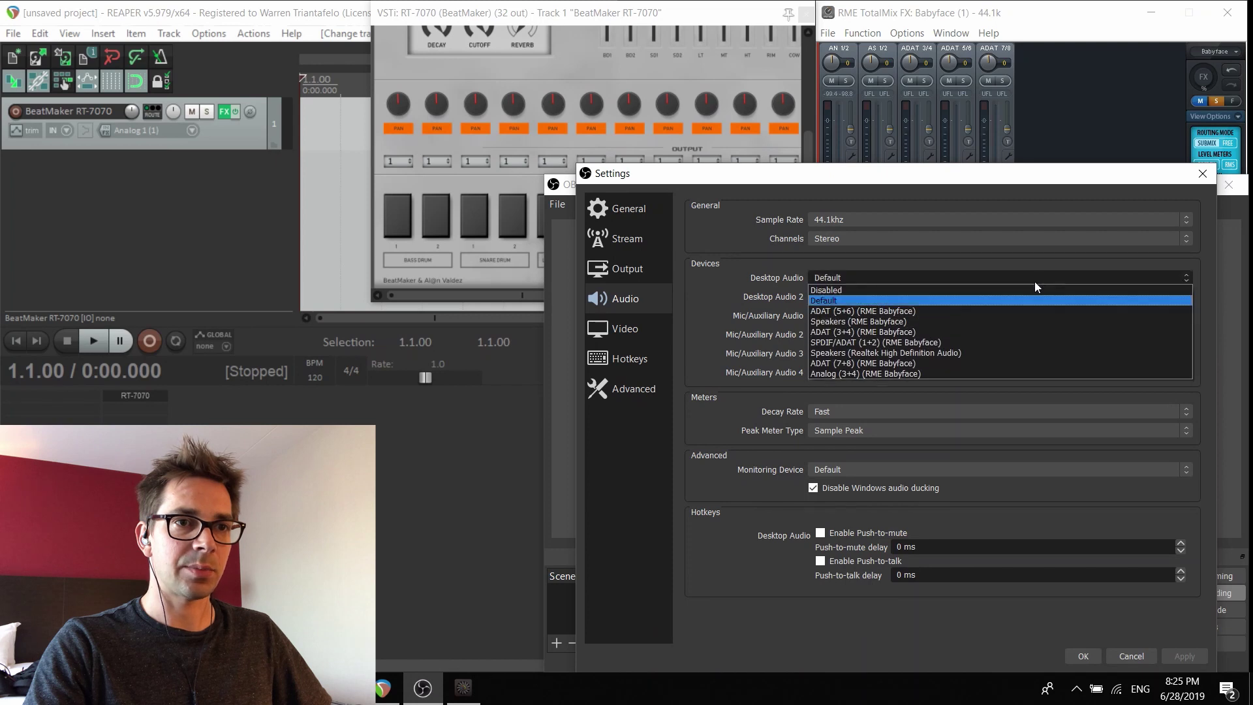
pyautogui.click(897, 365)
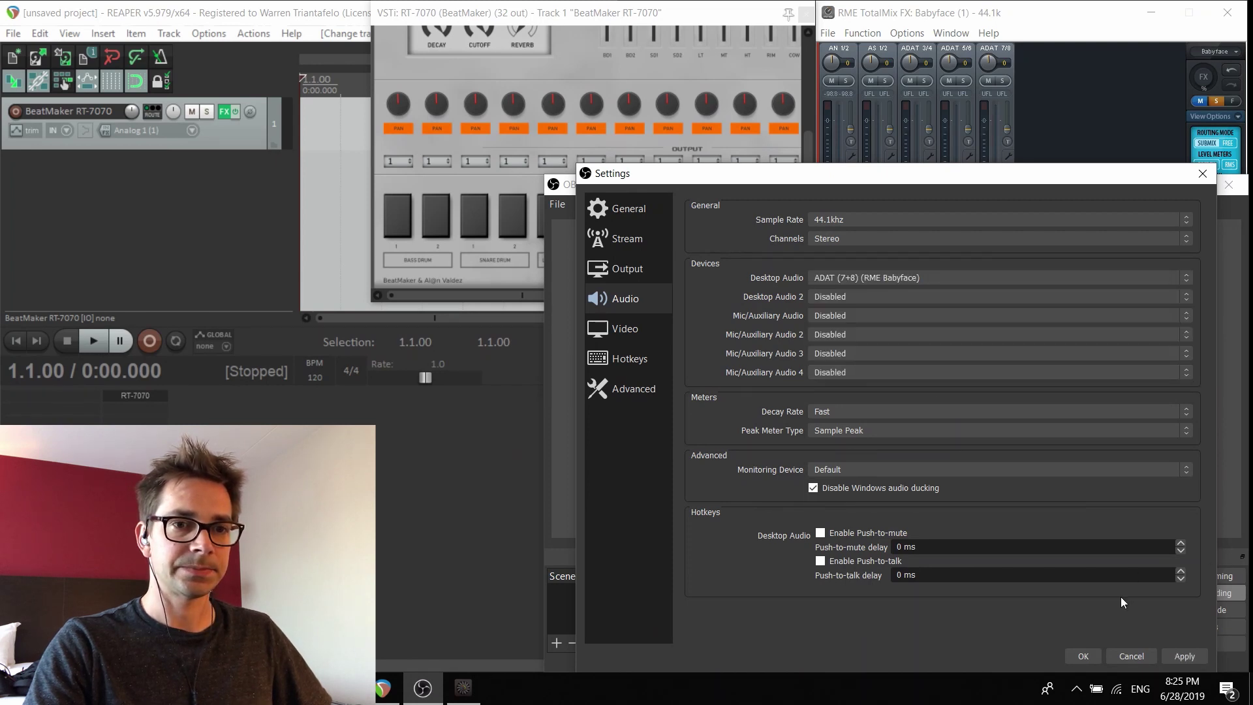
pyautogui.click(1084, 656)
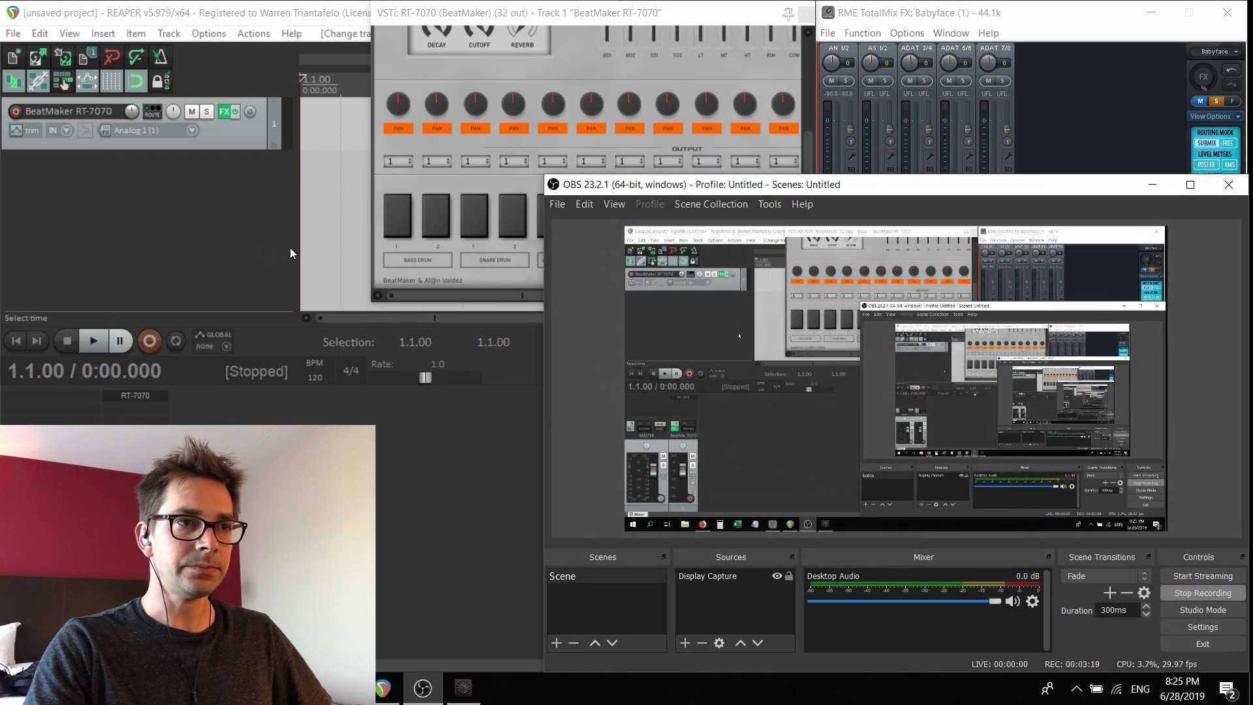
# Test with several BeatMaker drum hits, check the TotalMix mixer, then return to OBS
pyautogui.click(448, 229)
pyautogui.click(437, 222)
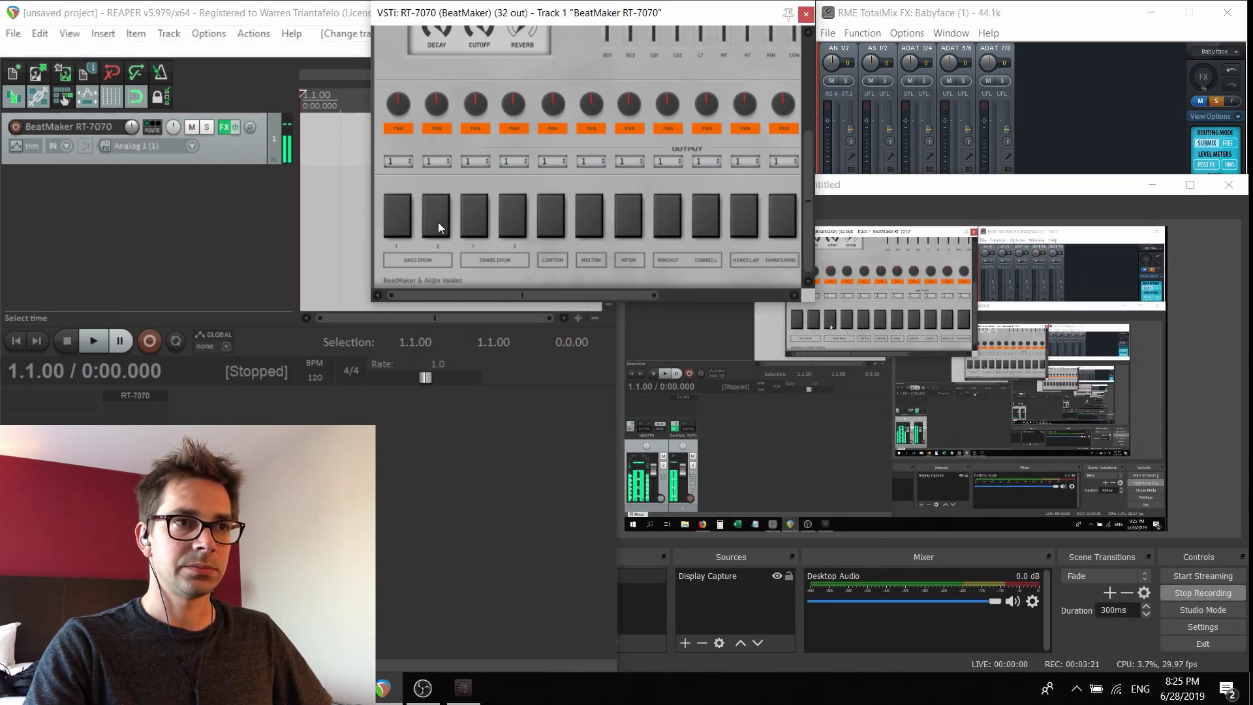
pyautogui.click(480, 218)
pyautogui.click(523, 218)
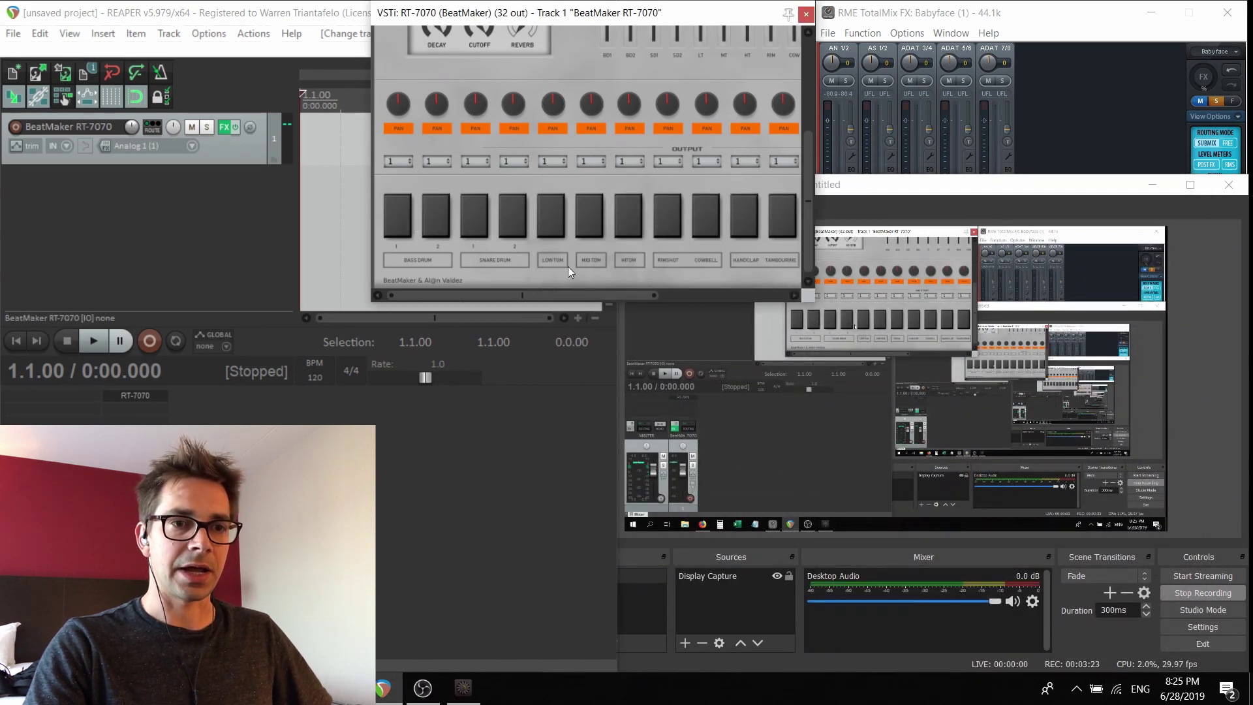
pyautogui.click(794, 401)
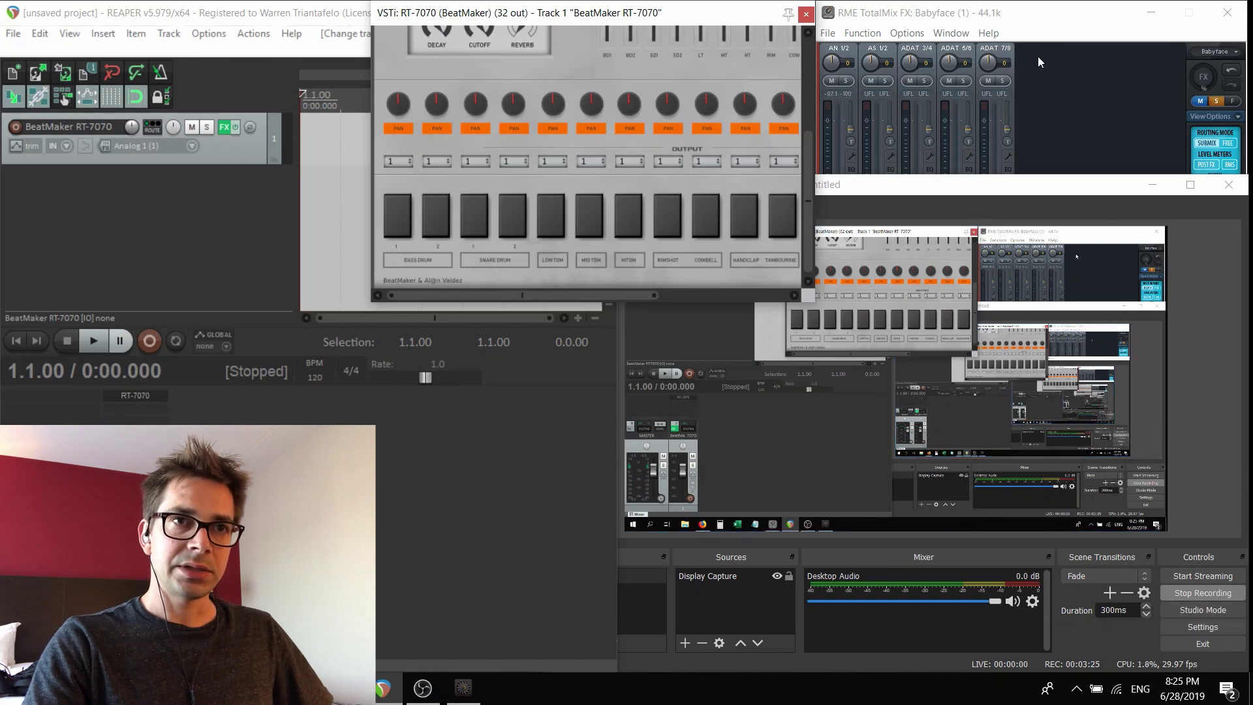
pyautogui.click(1010, 24)
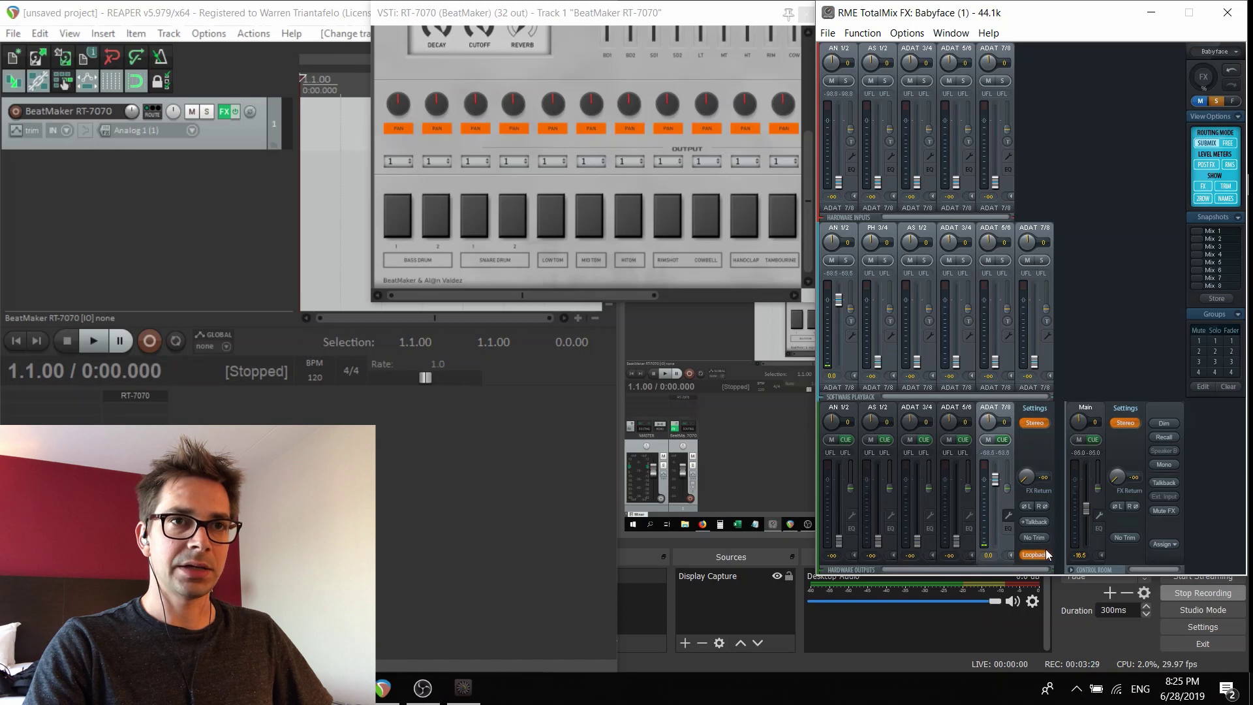
pyautogui.click(1084, 640)
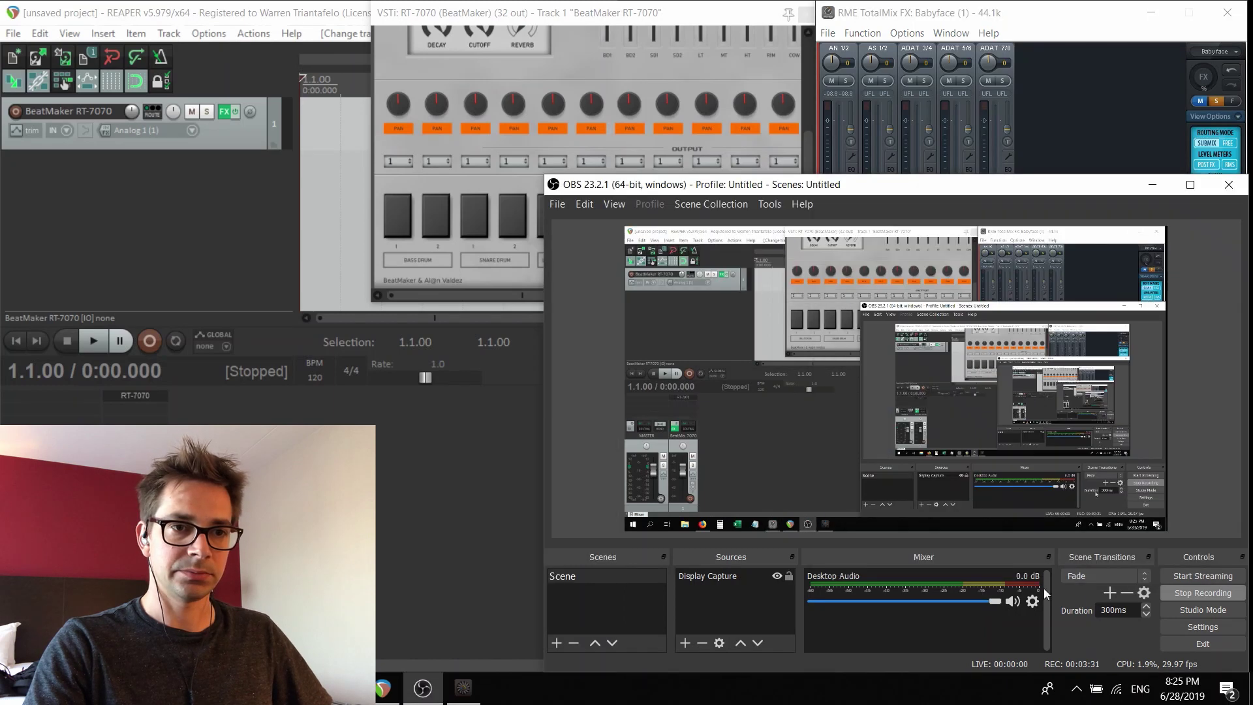
# Disable Desktop Audio and set Mic/Auxiliary Audio to ADAT (7+8) (RME Babyface) in OBS
pyautogui.click(1202, 626)
pyautogui.click(638, 297)
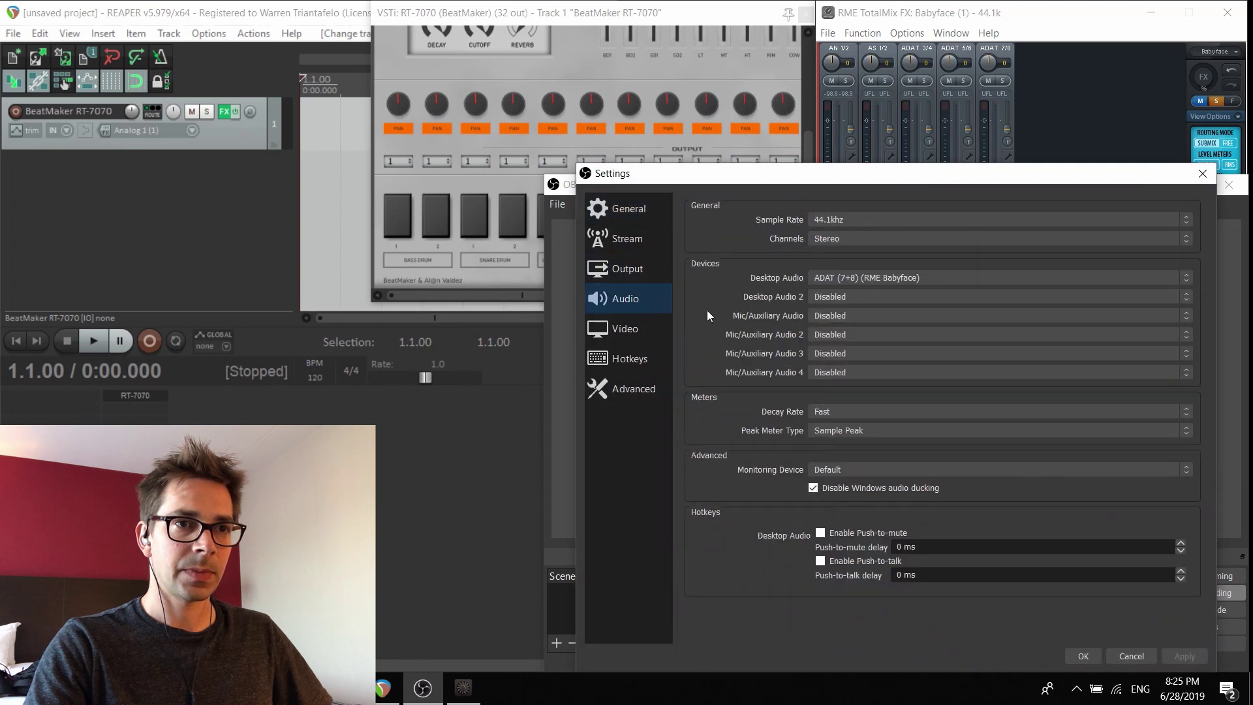
pyautogui.click(912, 279)
pyautogui.click(912, 287)
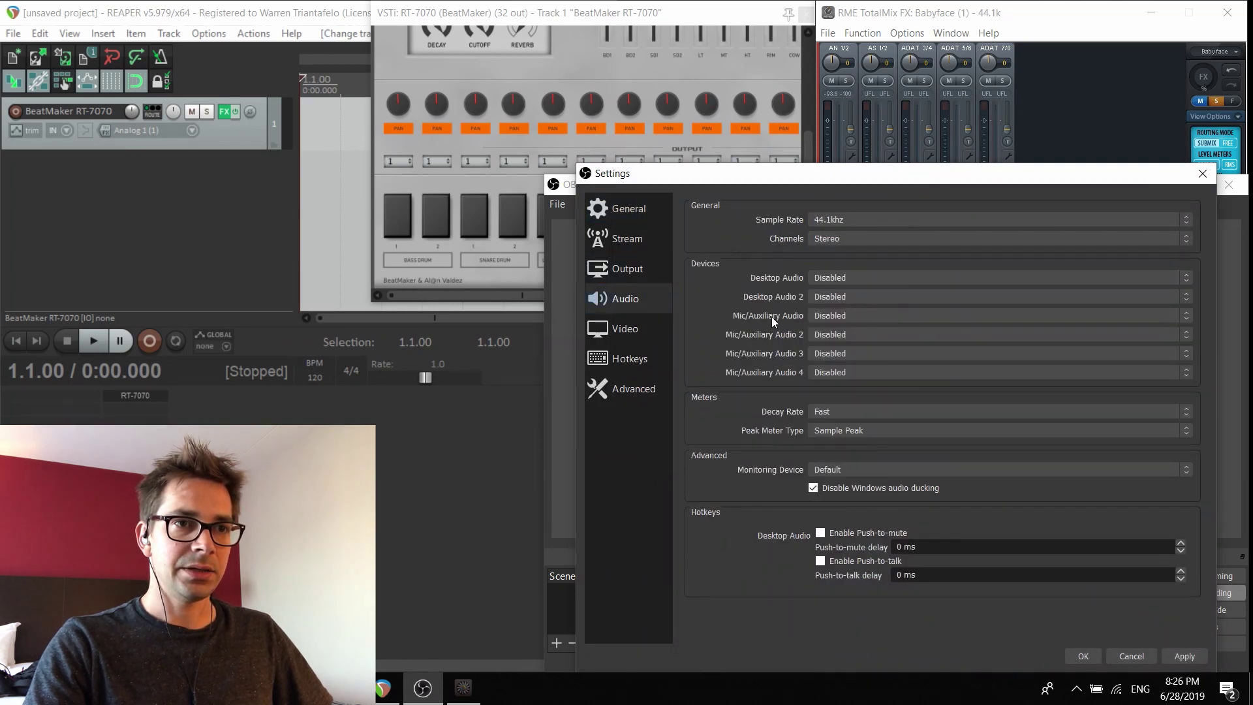
pyautogui.click(945, 314)
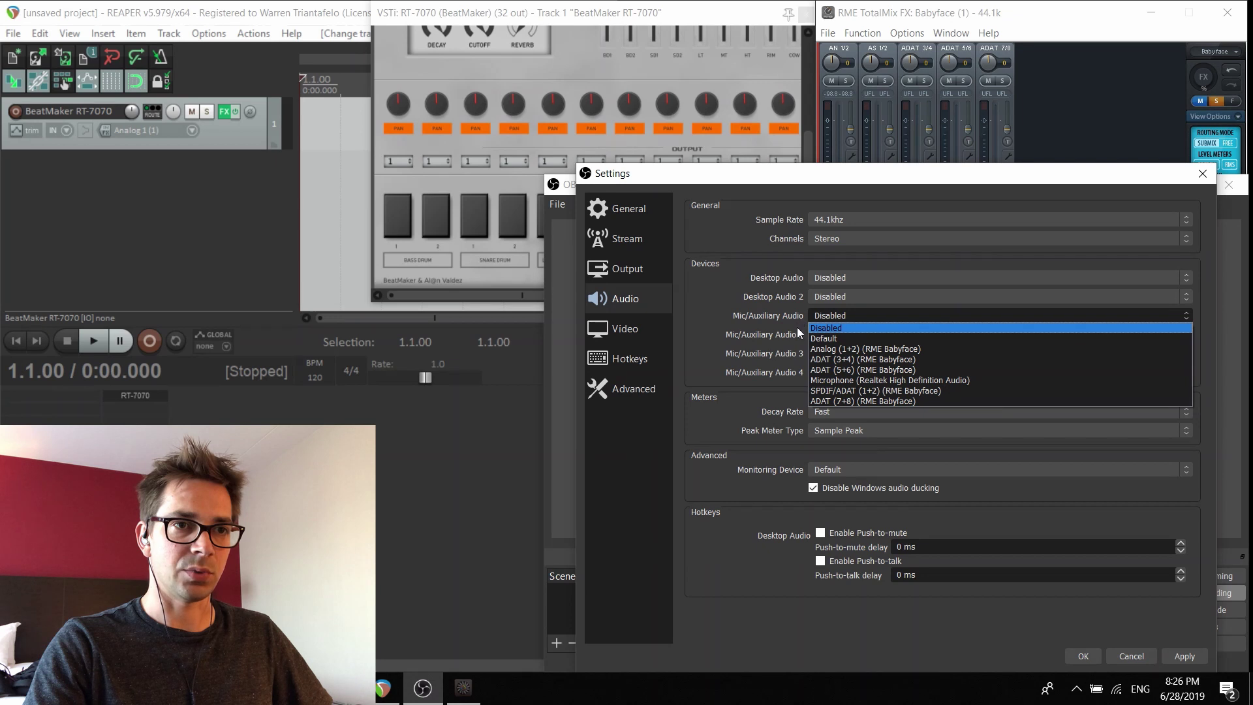
pyautogui.click(856, 400)
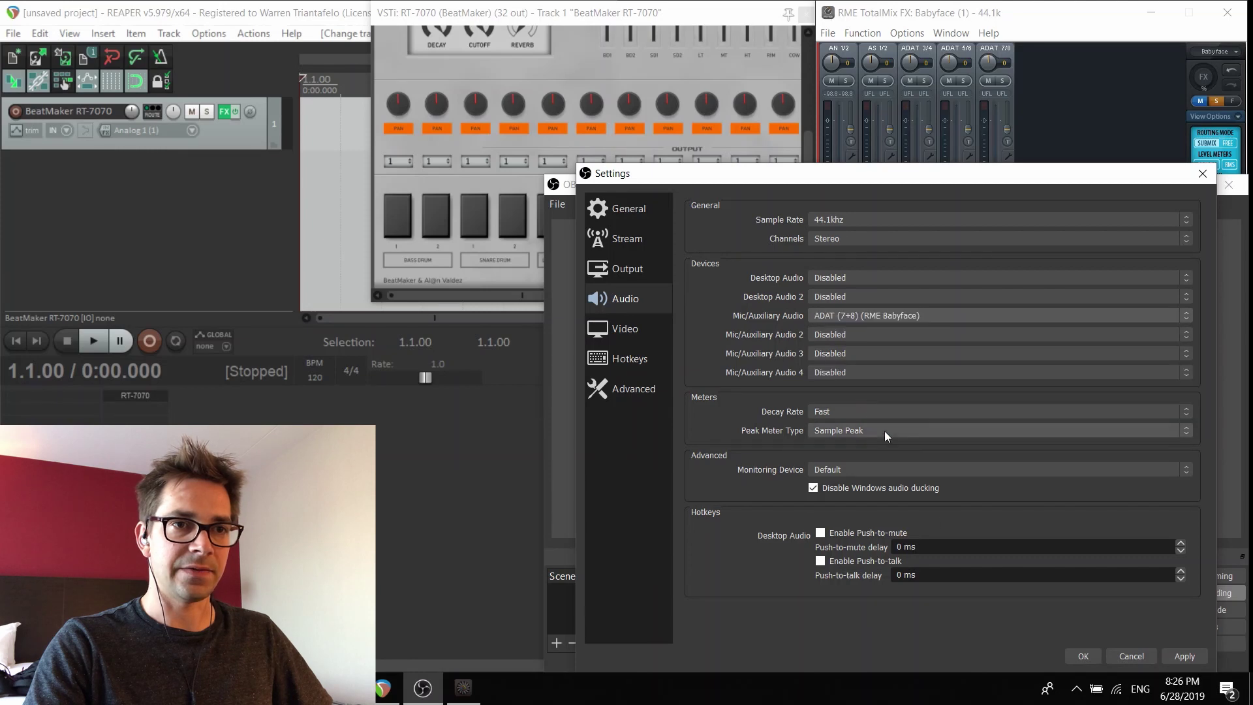
pyautogui.click(1084, 656)
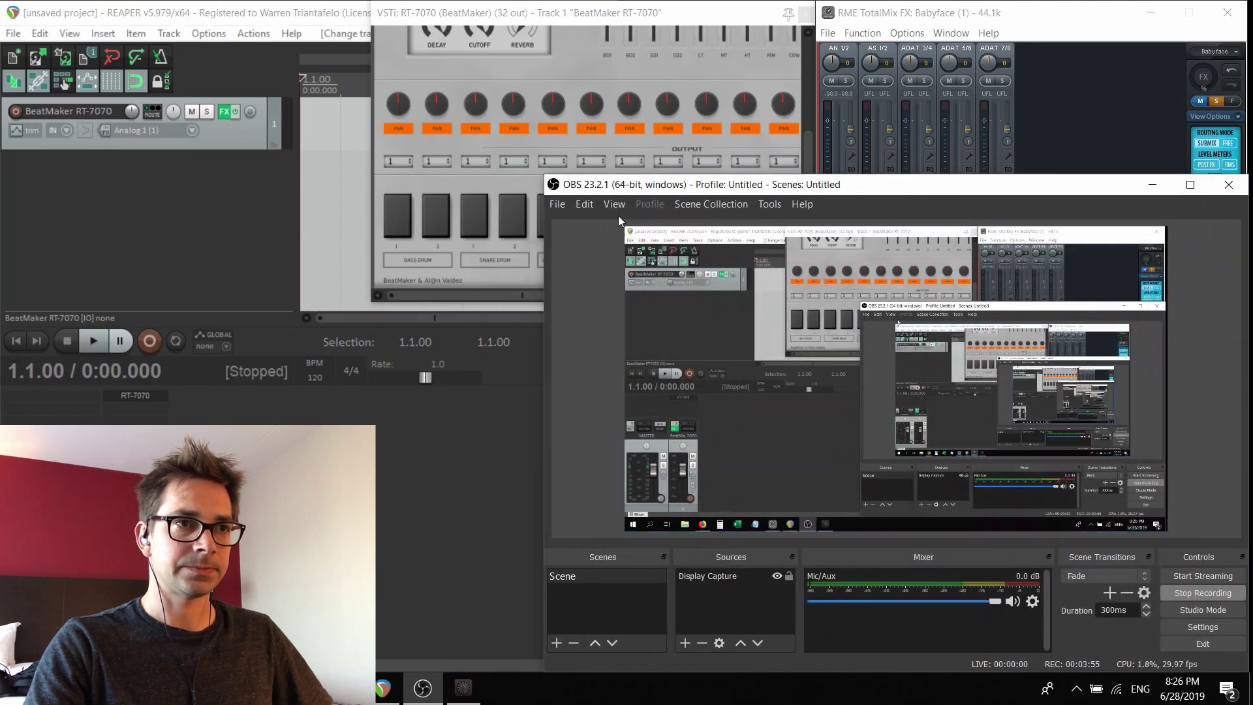
pyautogui.click(455, 240)
# Play seven BeatMaker pad hits to light up the REAPER and OBS Mic/Aux meters
pyautogui.click(443, 220)
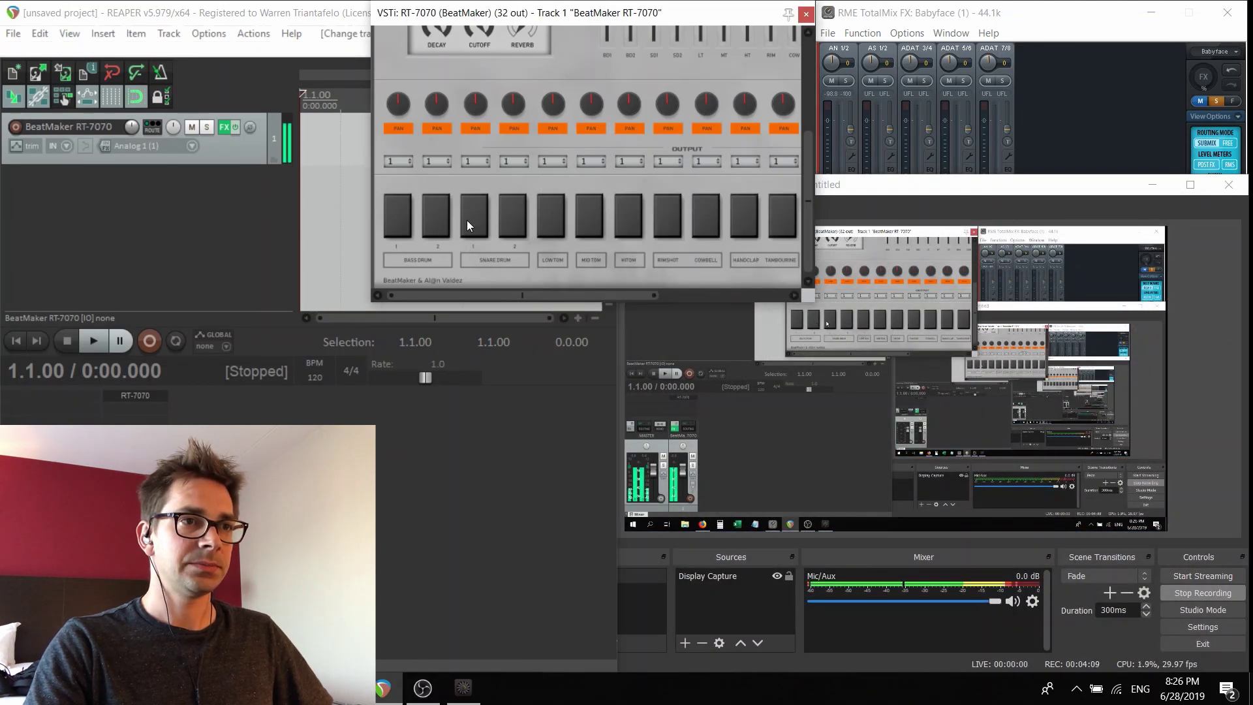
pyautogui.click(483, 220)
pyautogui.click(445, 217)
pyautogui.click(461, 223)
pyautogui.click(479, 228)
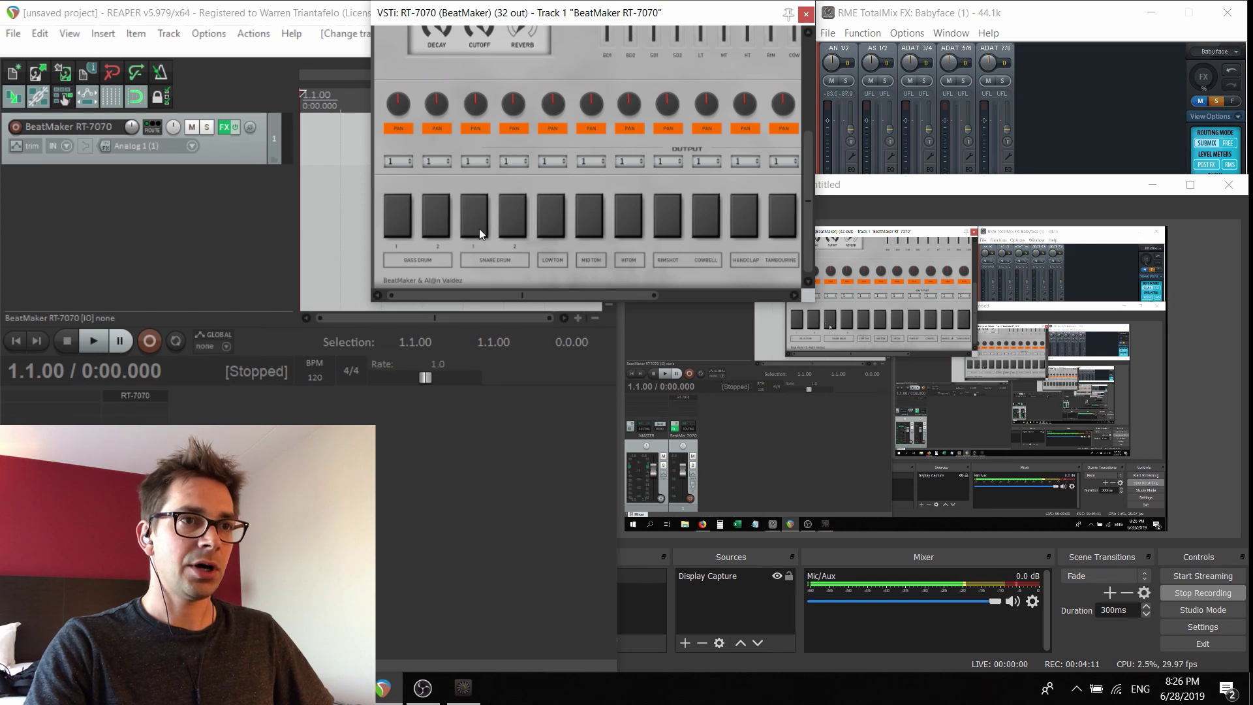
pyautogui.click(638, 220)
pyautogui.click(568, 219)
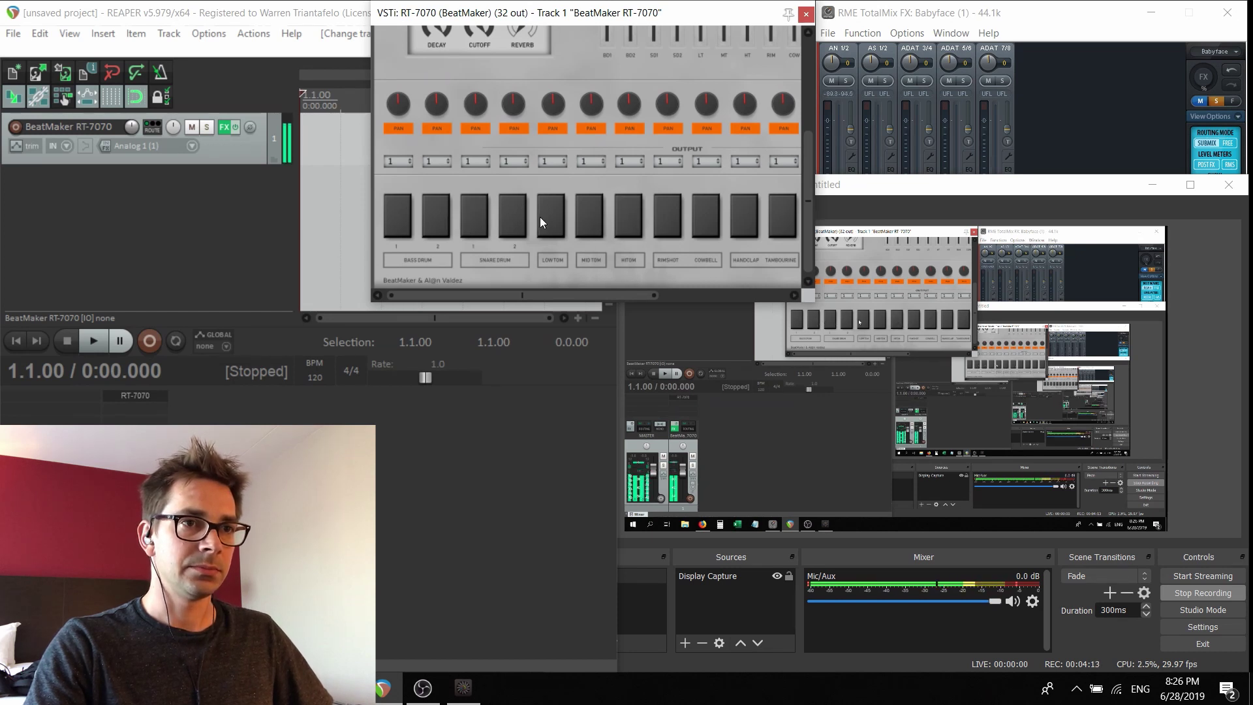